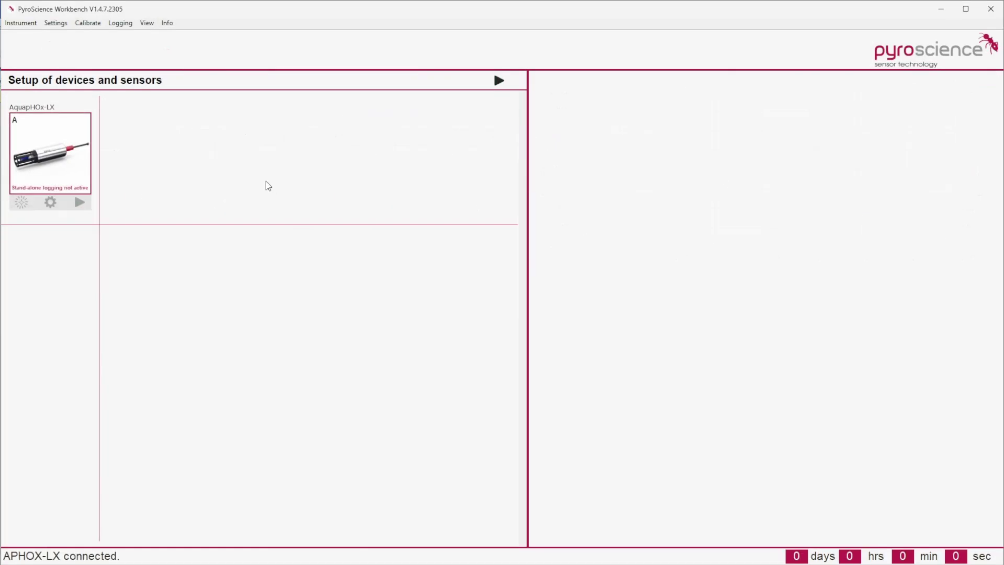
Start a new configuration from scratch for the AquapHOx-LX and choose oxygen as the channel 1 analyte.
click(74, 146)
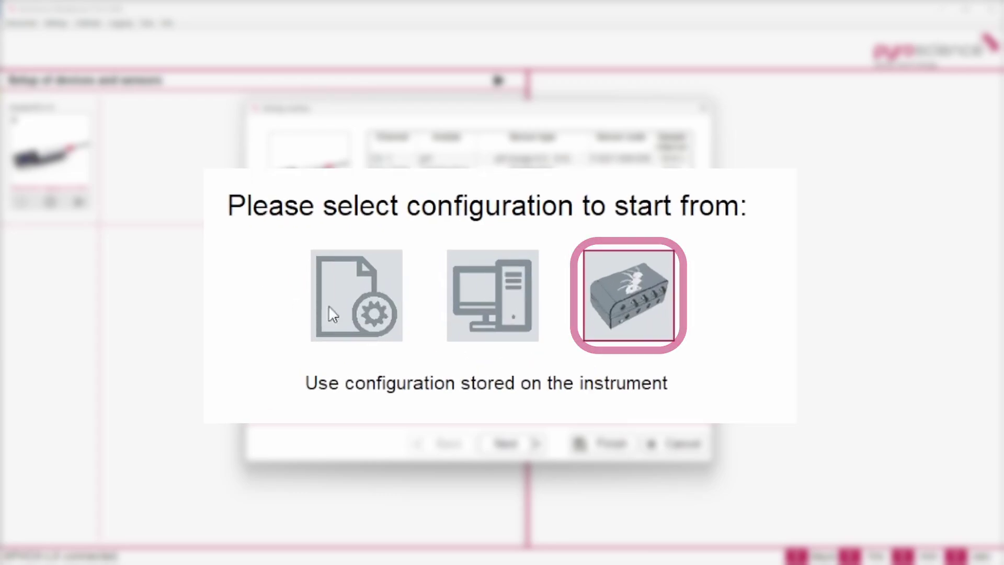
click(358, 305)
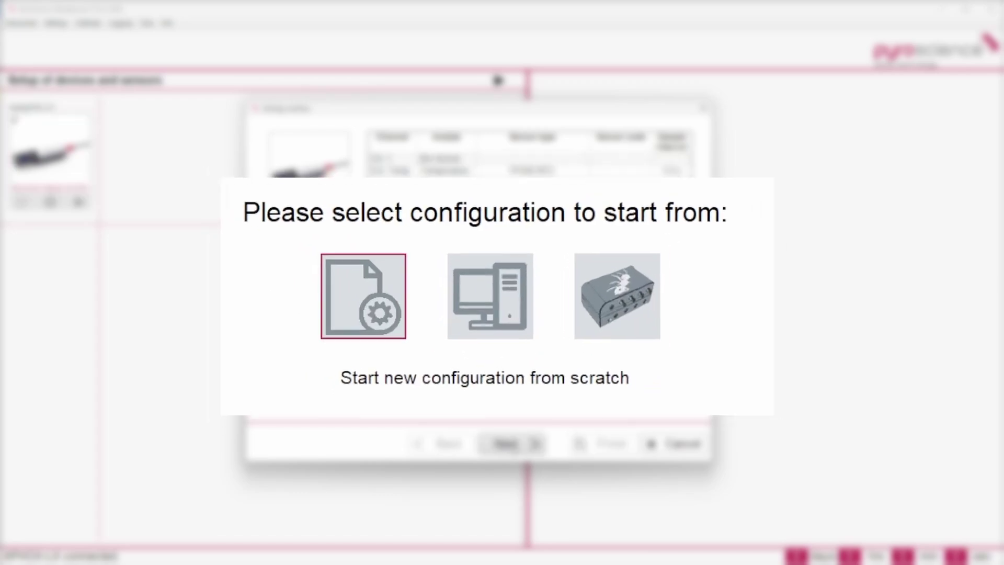
click(504, 444)
click(452, 325)
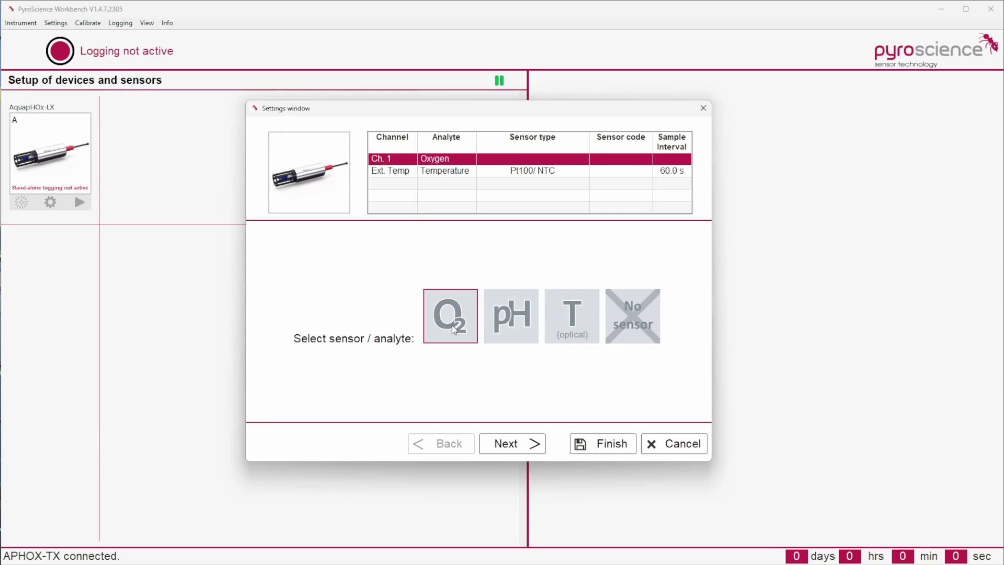
Set up channel 1 for the optical O2 sensor cap with sensor code FC7-522-301.
click(506, 443)
click(498, 246)
click(500, 314)
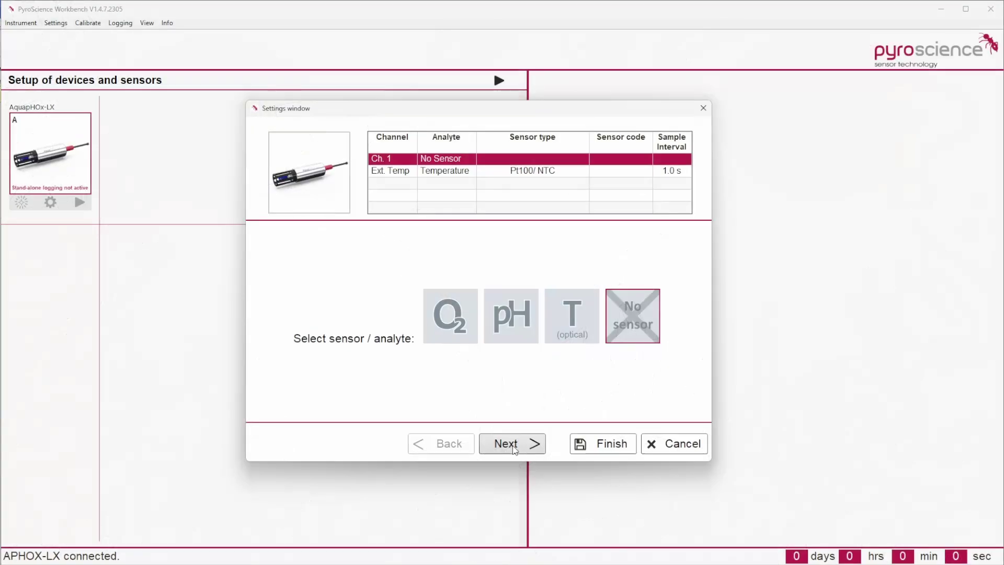
click(520, 441)
Set the oxygen channel's medium to Water, with unit µmol/L and Seawater salinity.
click(494, 273)
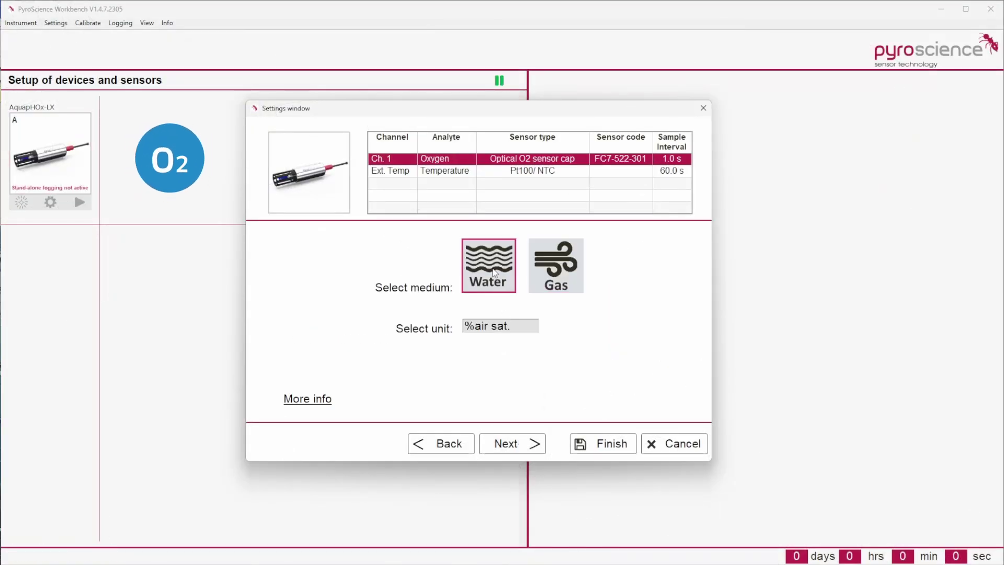
click(494, 323)
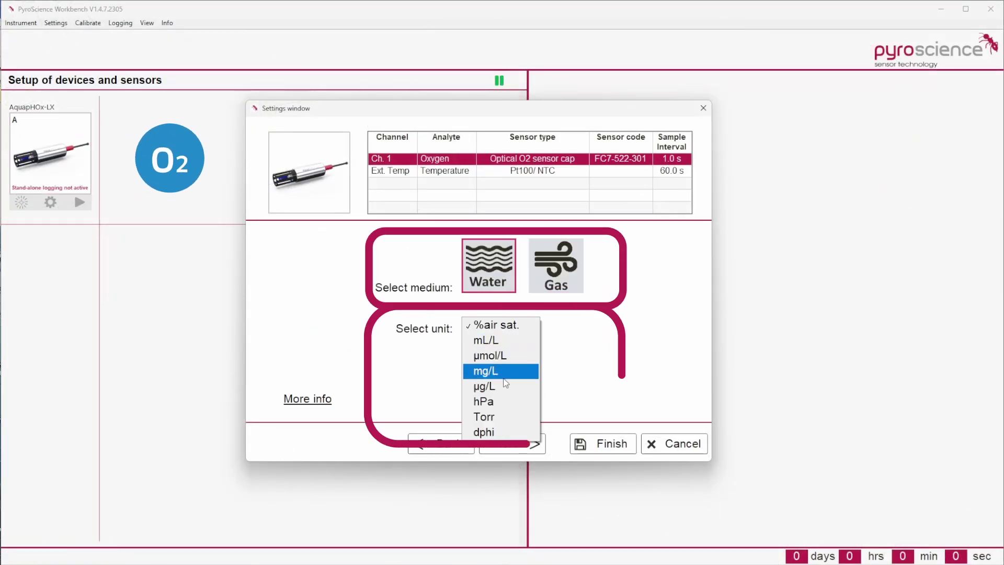
click(490, 355)
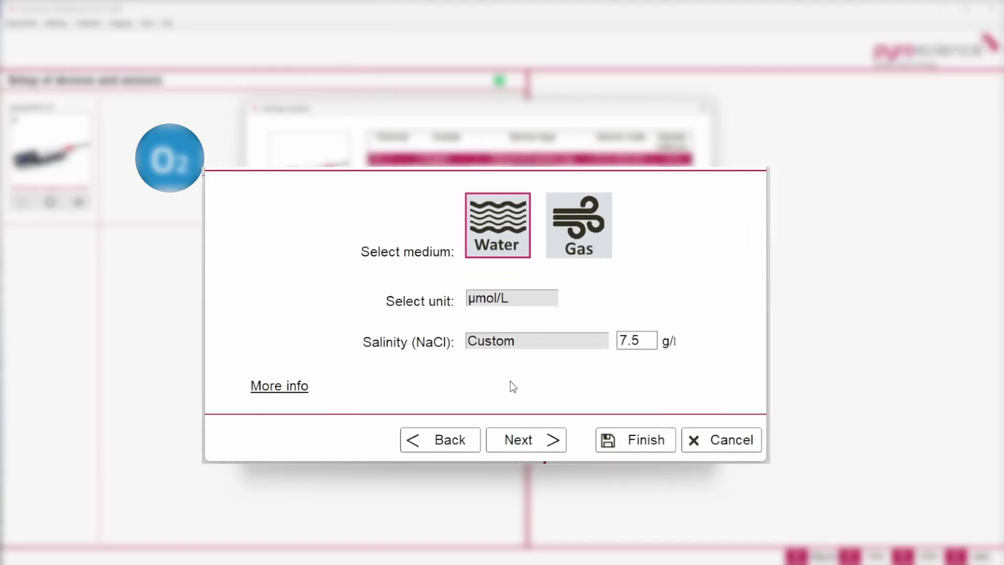
click(529, 323)
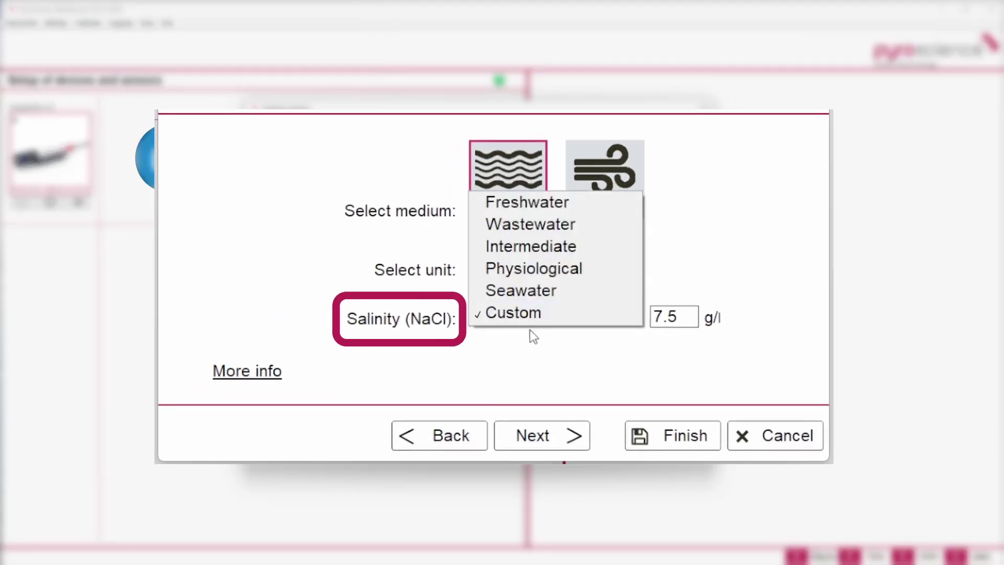
click(539, 293)
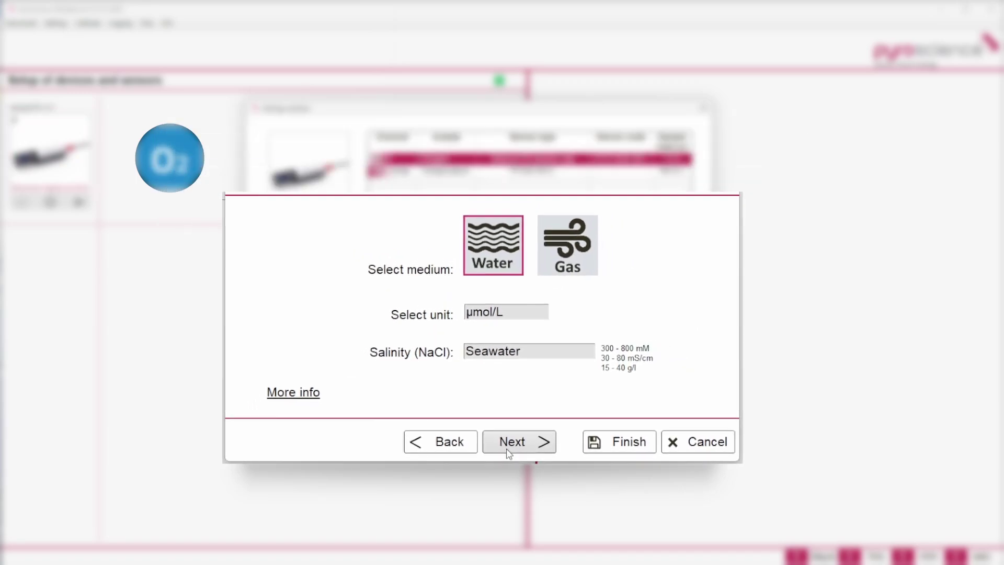
click(525, 444)
Set the channel 1 sample interval to 60 s.
click(510, 444)
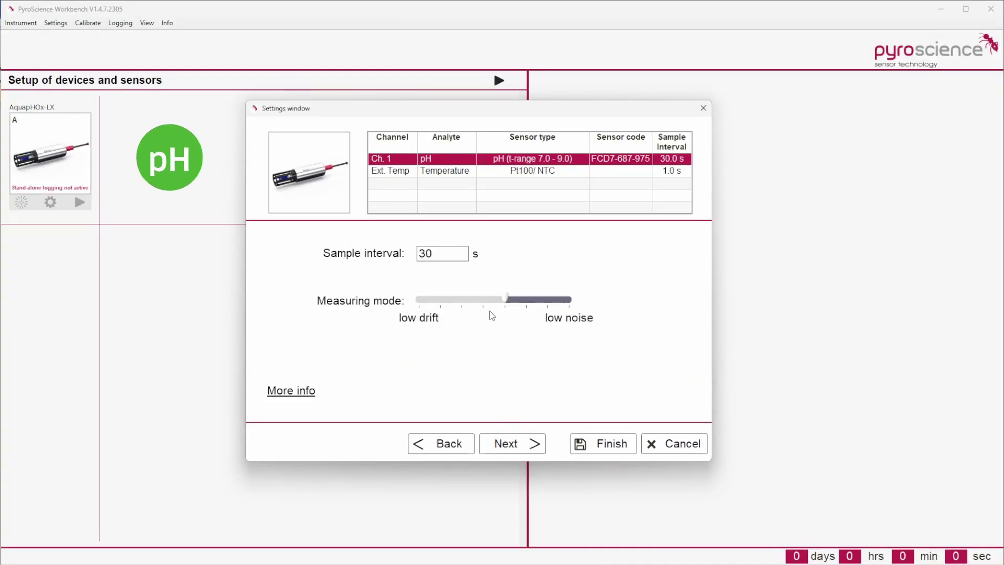
click(447, 250)
drag(436, 254, 418, 257)
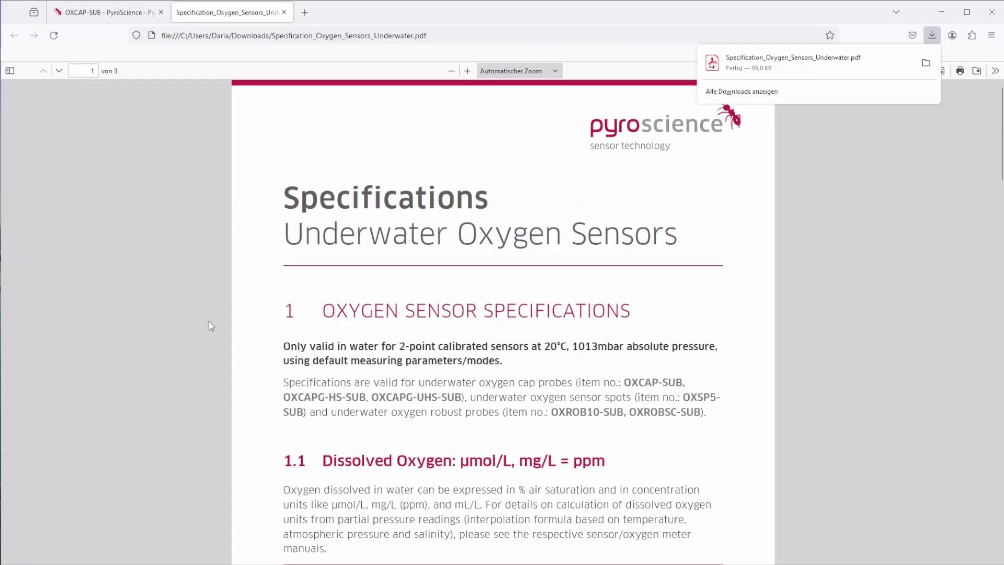
Switch to the browser to examine the underwater oxygen sensor specifications and the downloads offered for the OXCAP-SUB.
scroll(209, 321, down, 10)
scroll(209, 321, down, 7)
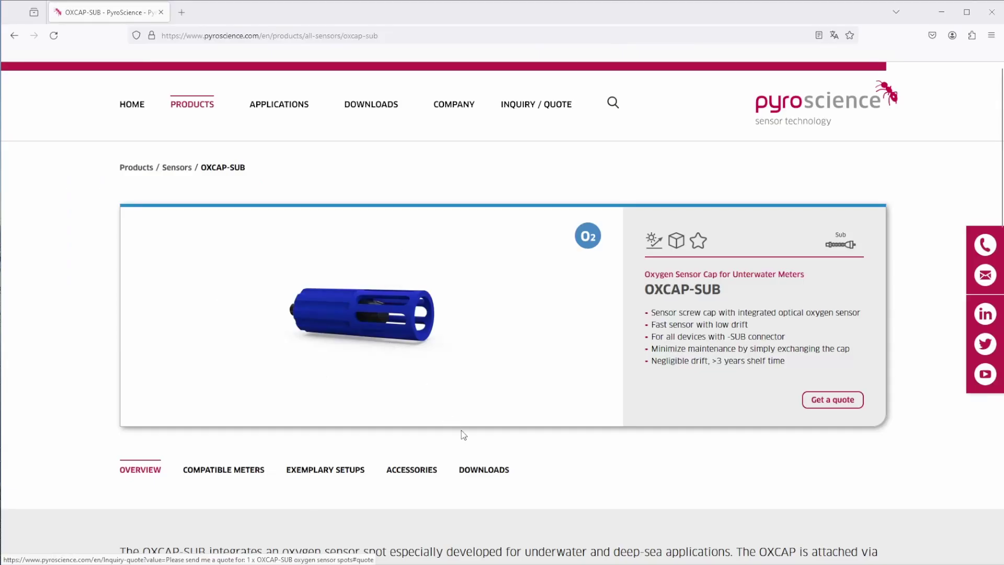
click(482, 468)
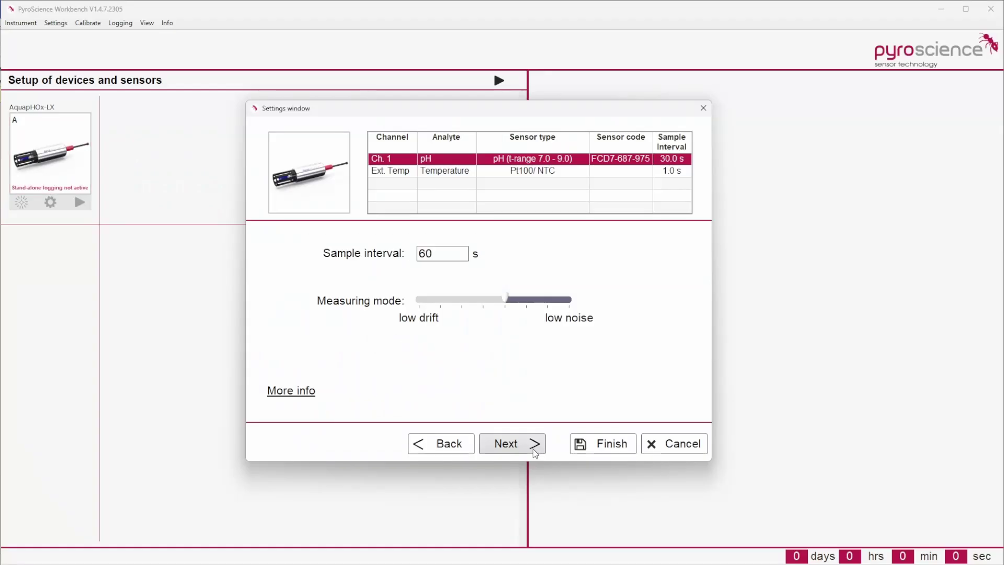
Set the pH channel's salinity to Seawater and finish the device configuration.
click(528, 448)
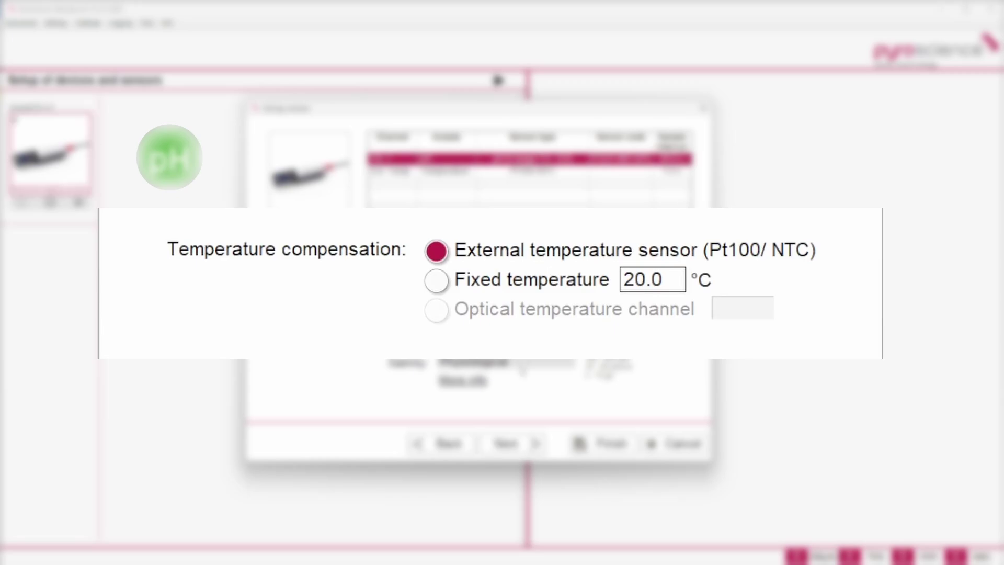
click(558, 270)
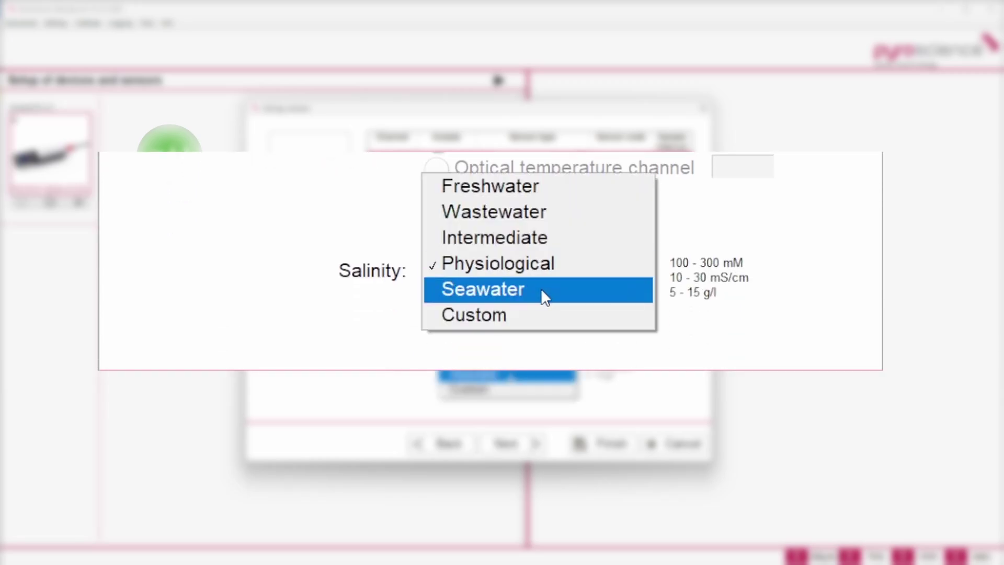
click(541, 289)
click(503, 443)
click(504, 444)
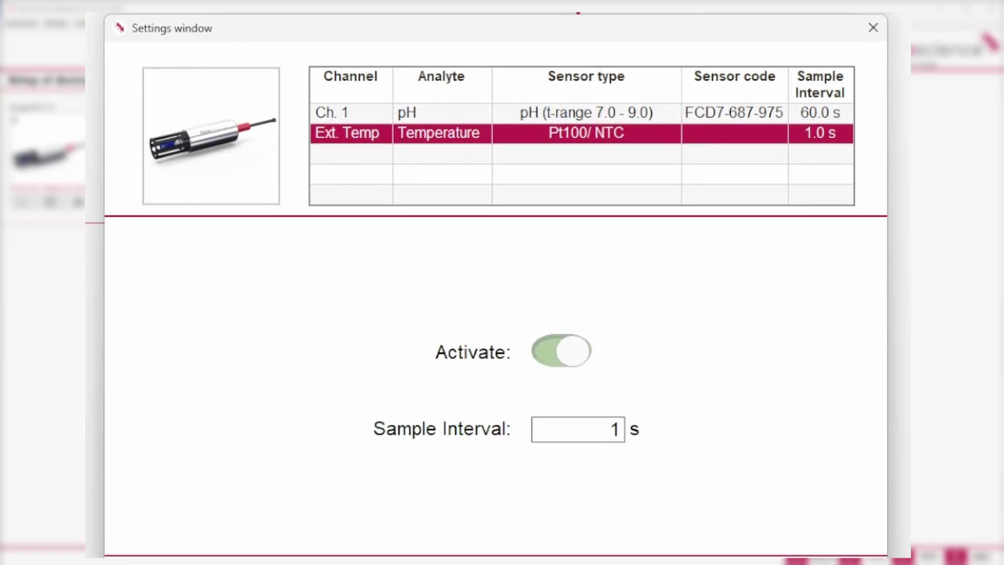
click(592, 444)
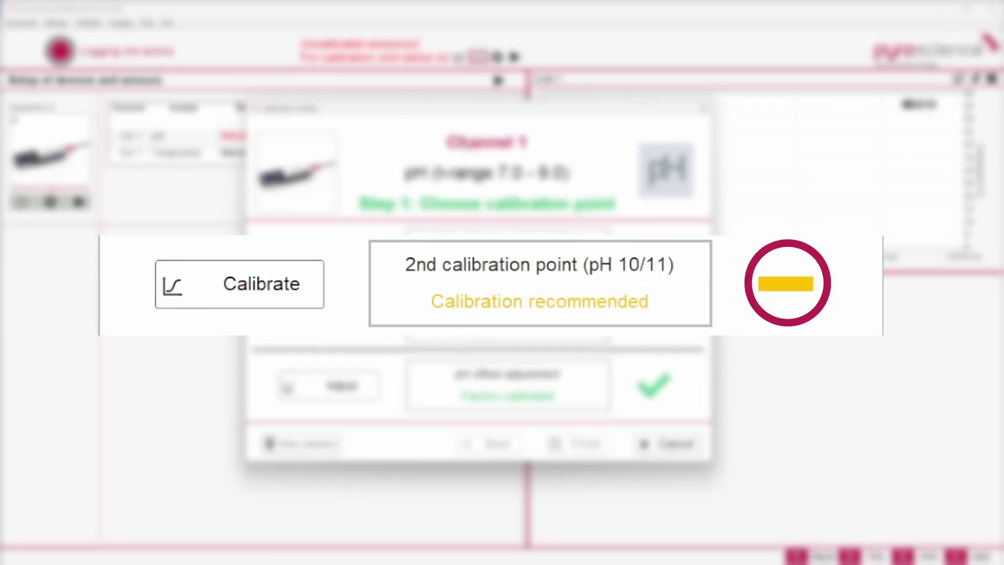
Calibrate the channel 1 pH sensor using the Pt100/NTC temperature sensor, taking the value at steady state.
click(359, 271)
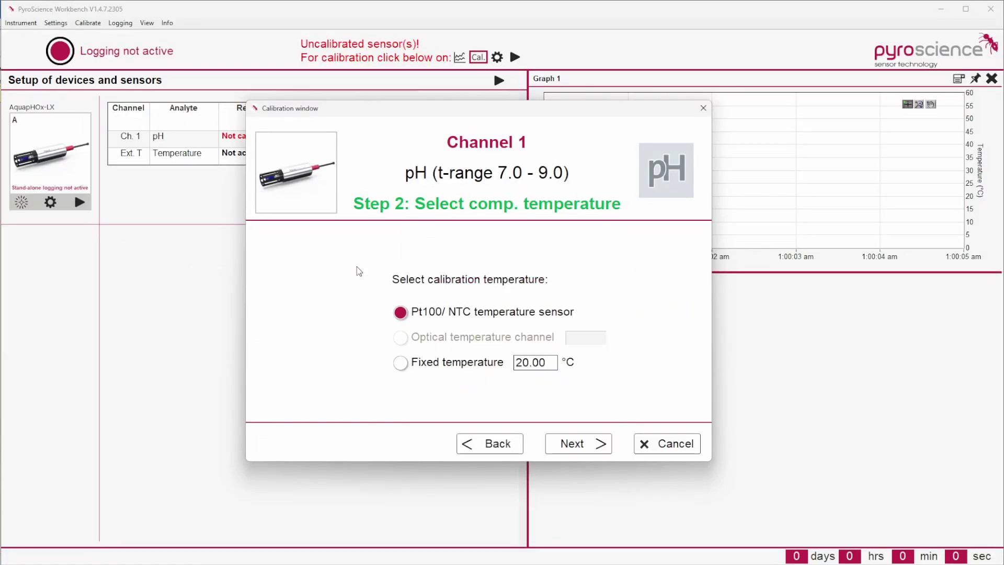
click(677, 443)
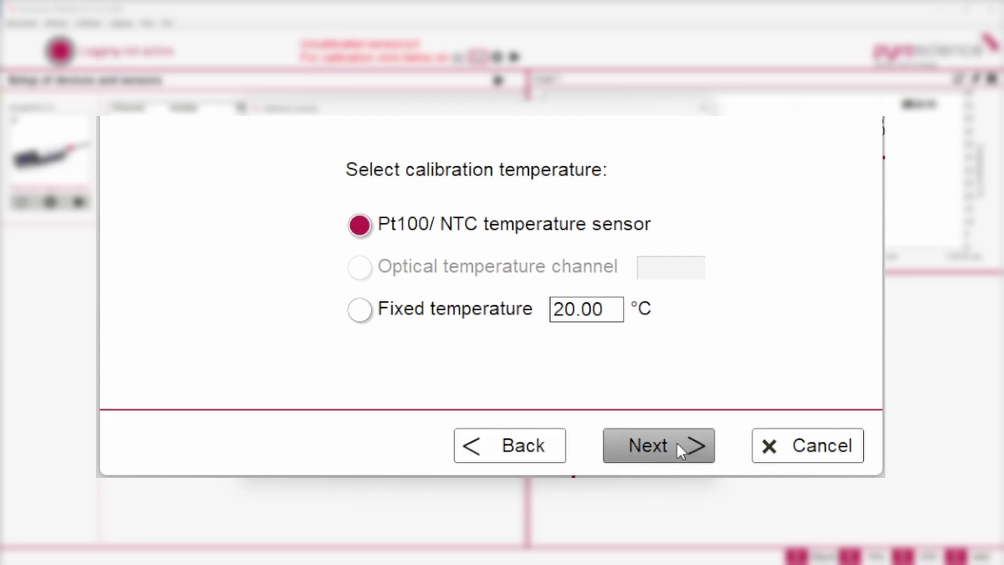
click(575, 443)
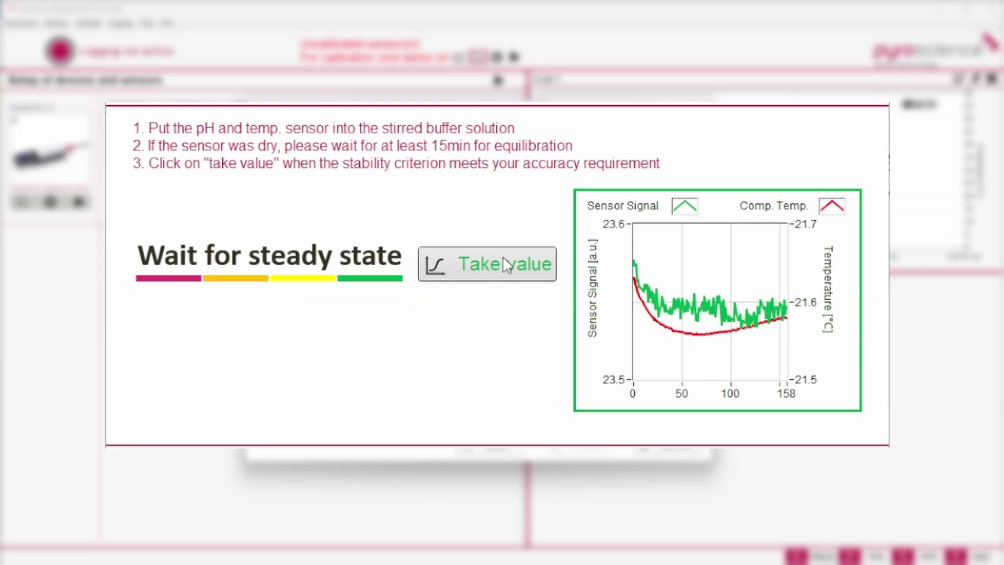
click(503, 256)
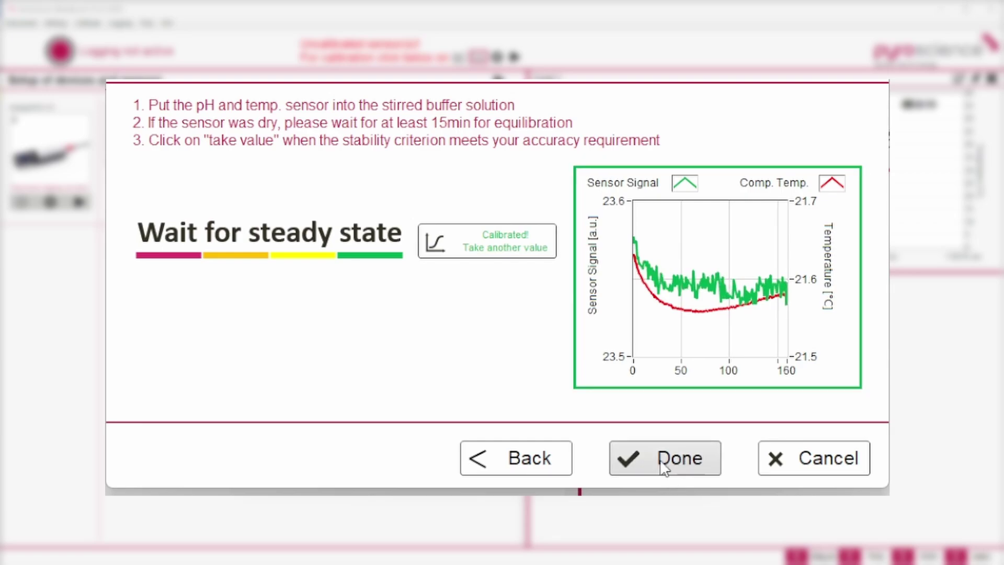
click(661, 460)
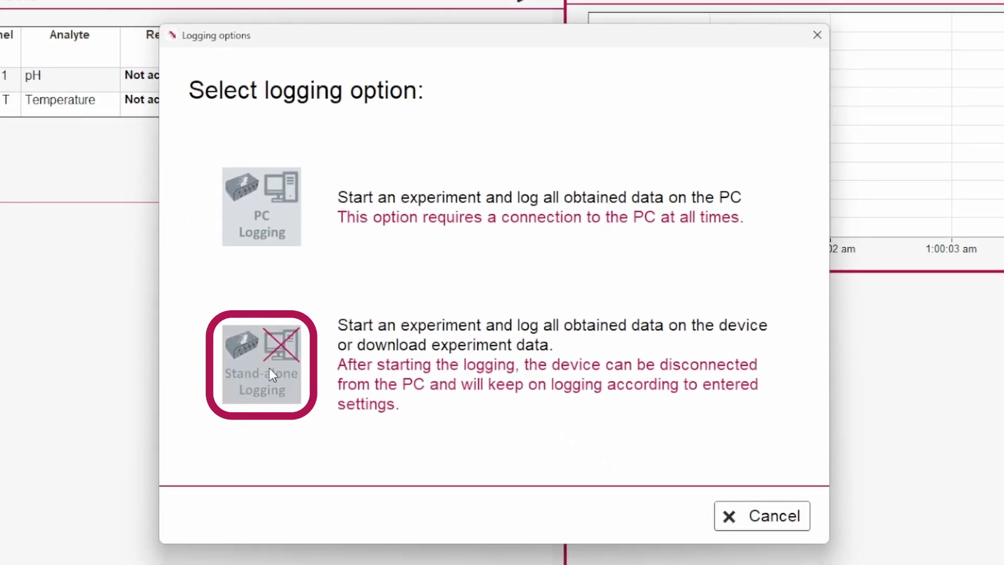
Choose stand-alone logging for the AquapHOx-LX and synchronise the device time with the PC.
click(358, 437)
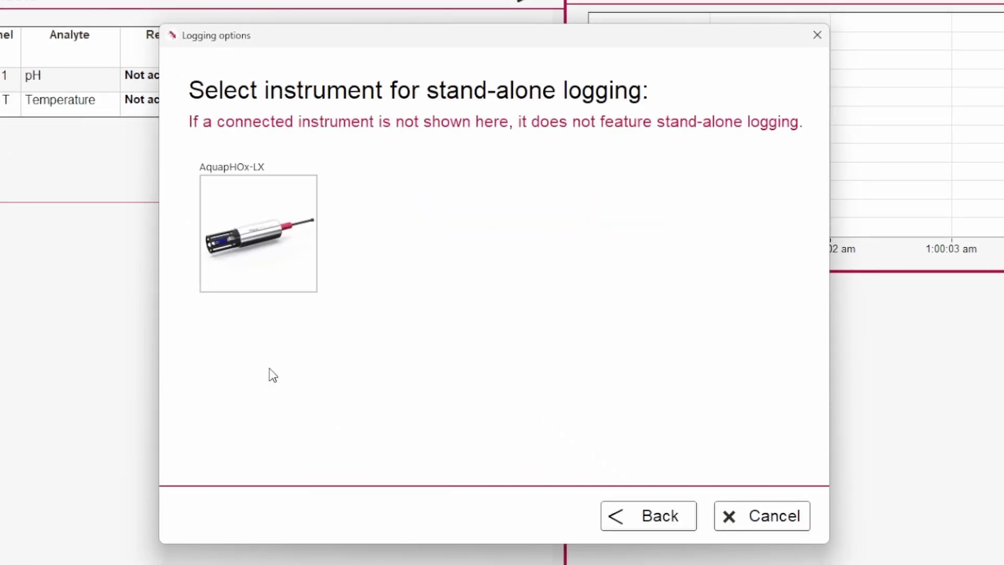
click(258, 234)
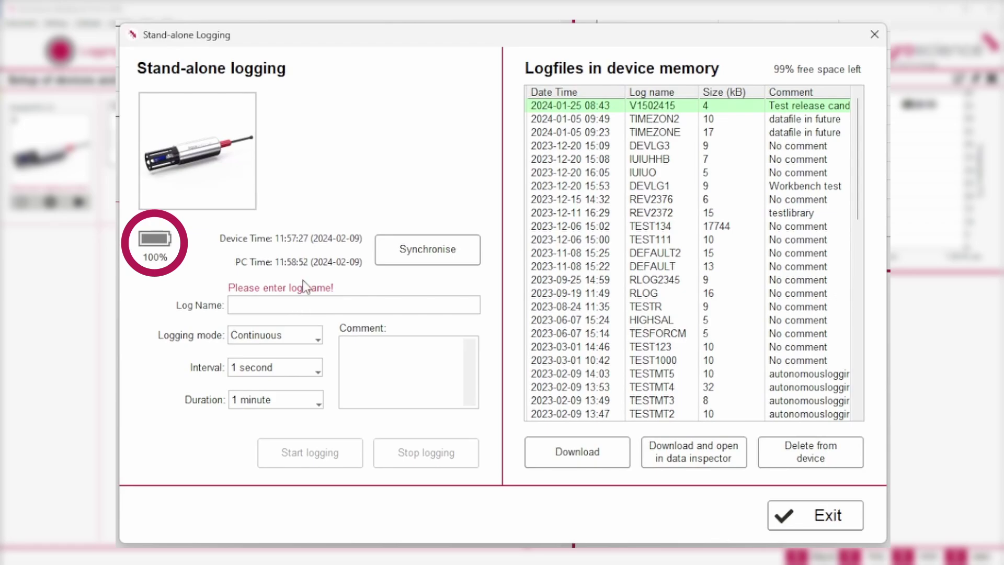
click(424, 256)
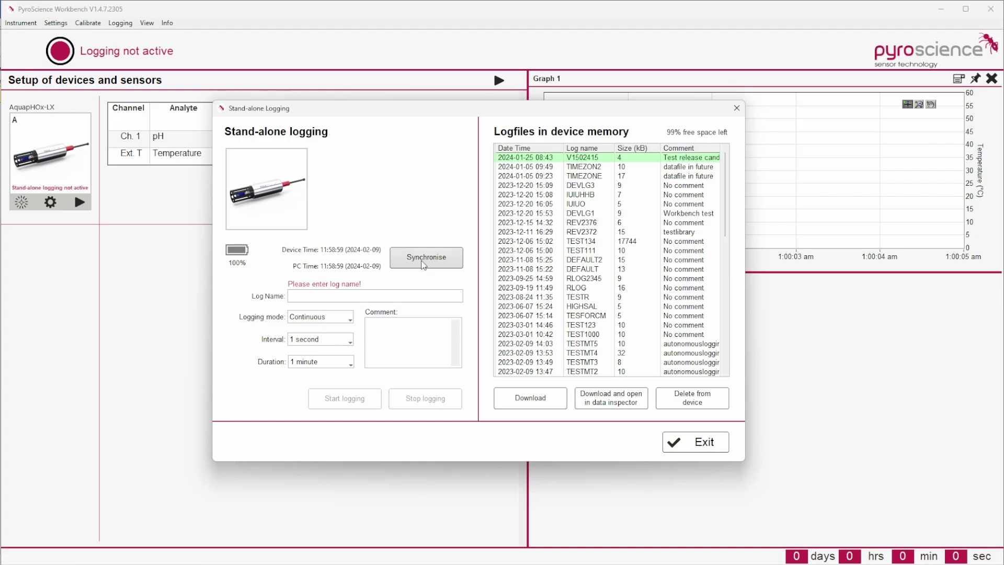
Name the log AloneLog and set its interval to 1 minute and its duration to Non-Stop.
click(335, 296)
text(AloneLog)
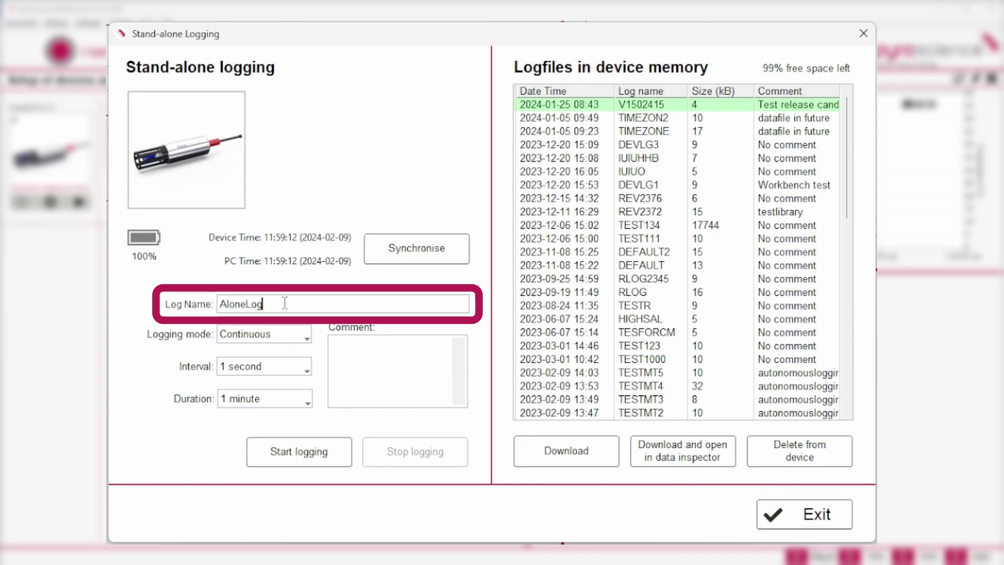
click(264, 366)
click(267, 444)
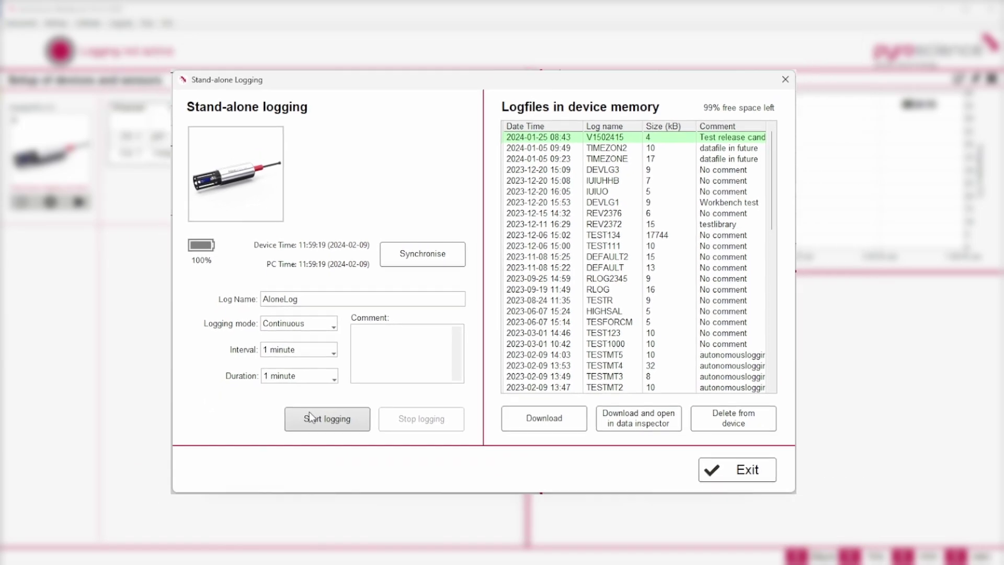
click(314, 376)
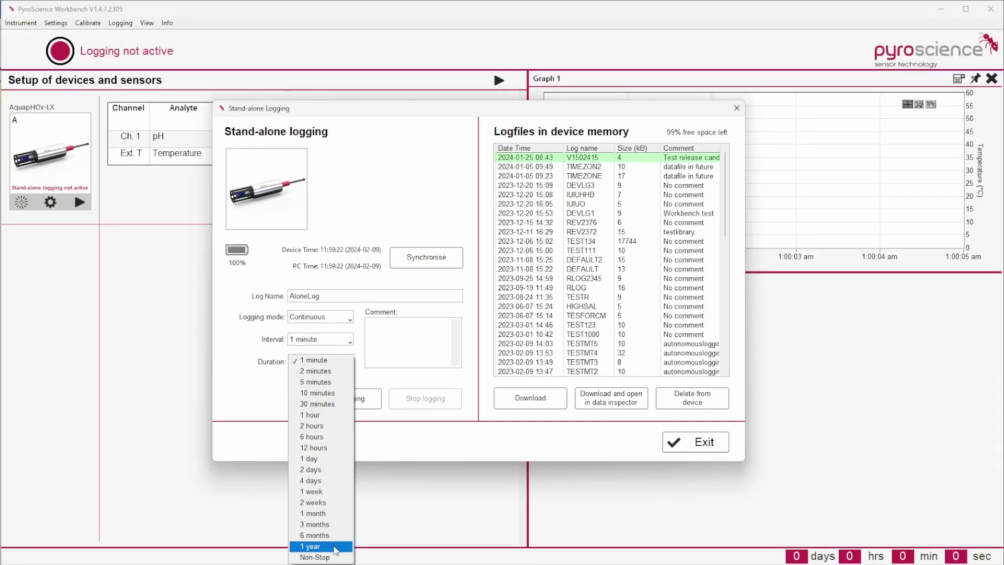
click(331, 558)
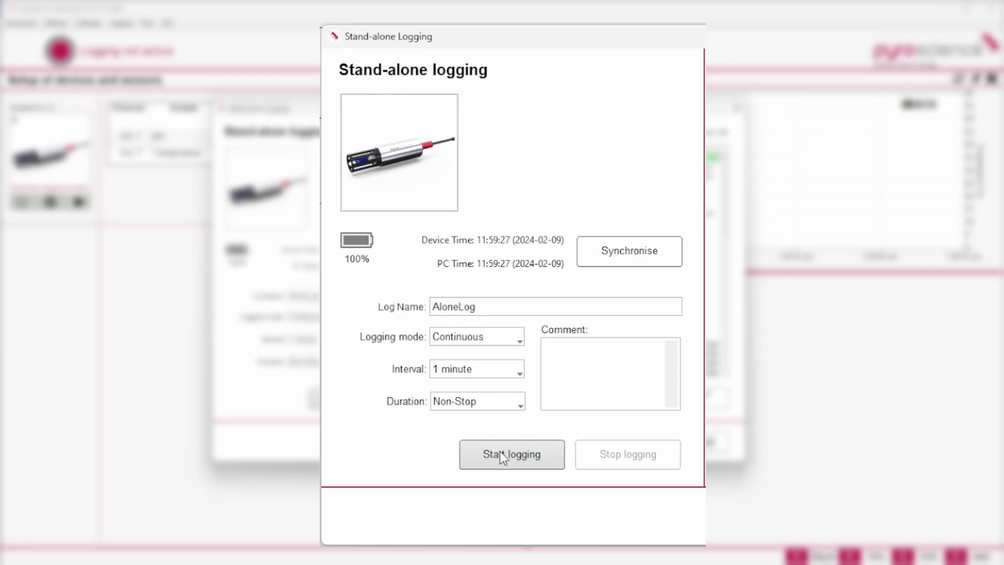
Start the stand-alone logging on the device, and stop the running log.
click(499, 455)
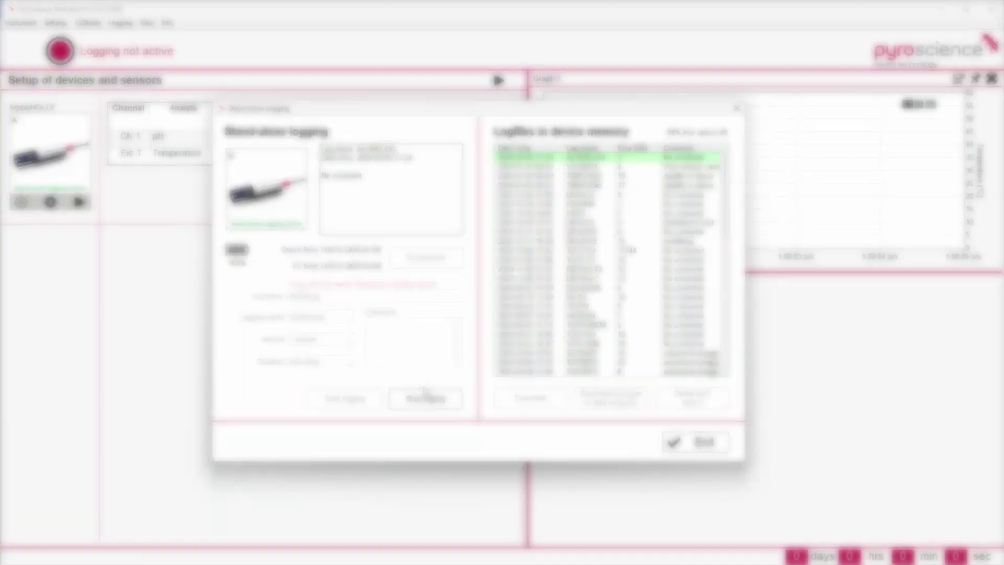
click(406, 448)
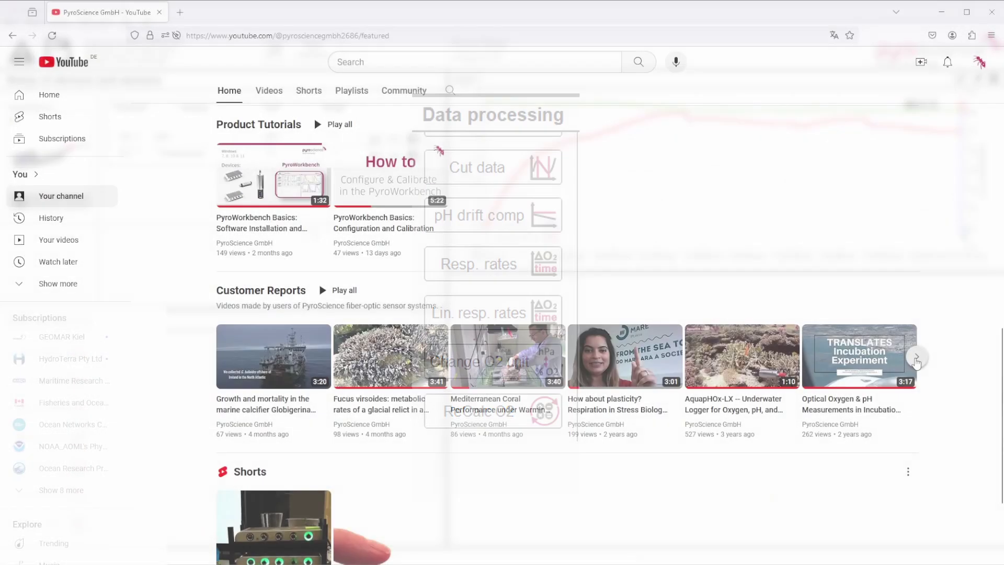
Switch to the PyroScience YouTube channel and browse further through the Customer Reports videos.
click(916, 359)
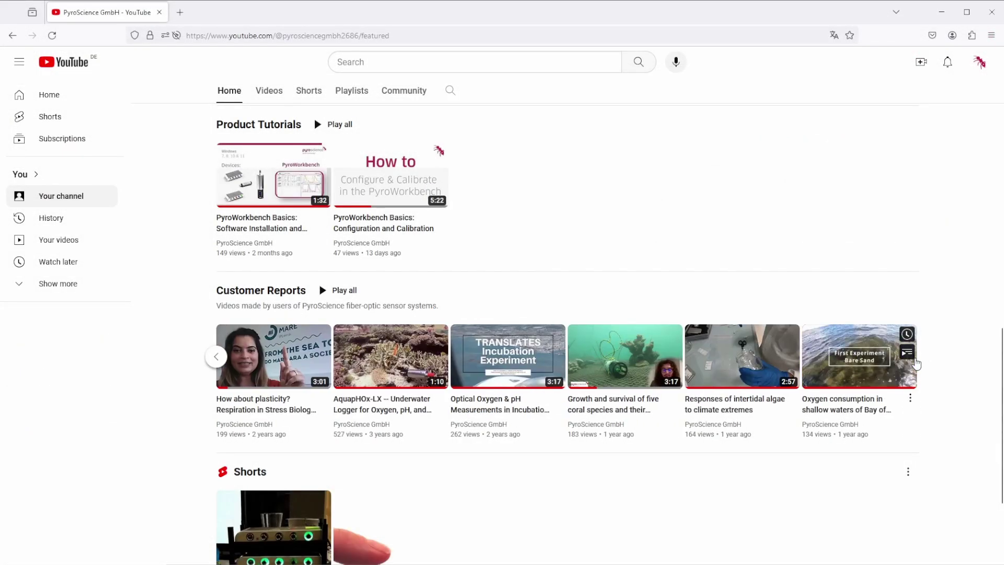